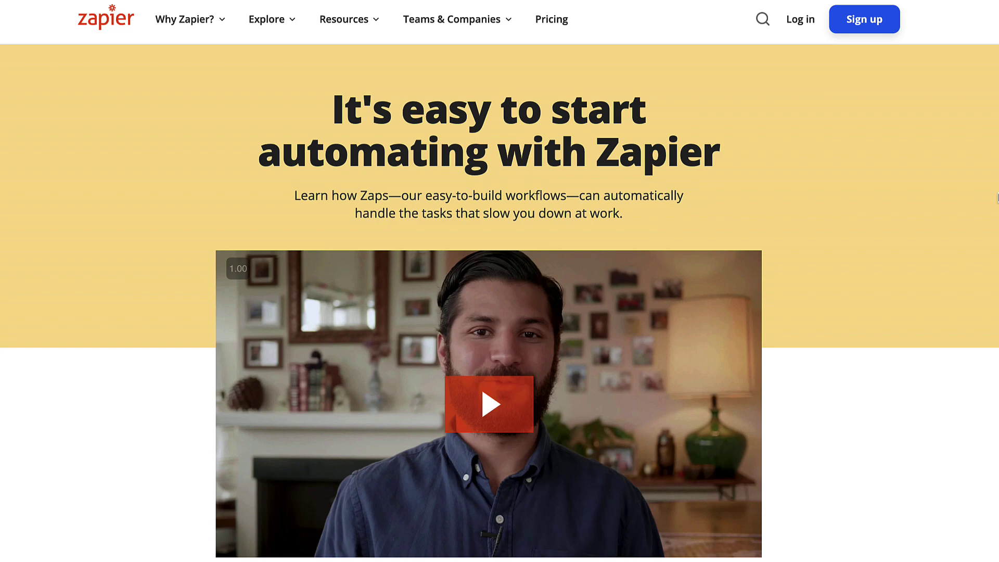
pyautogui.scroll(-15, 997, 198)
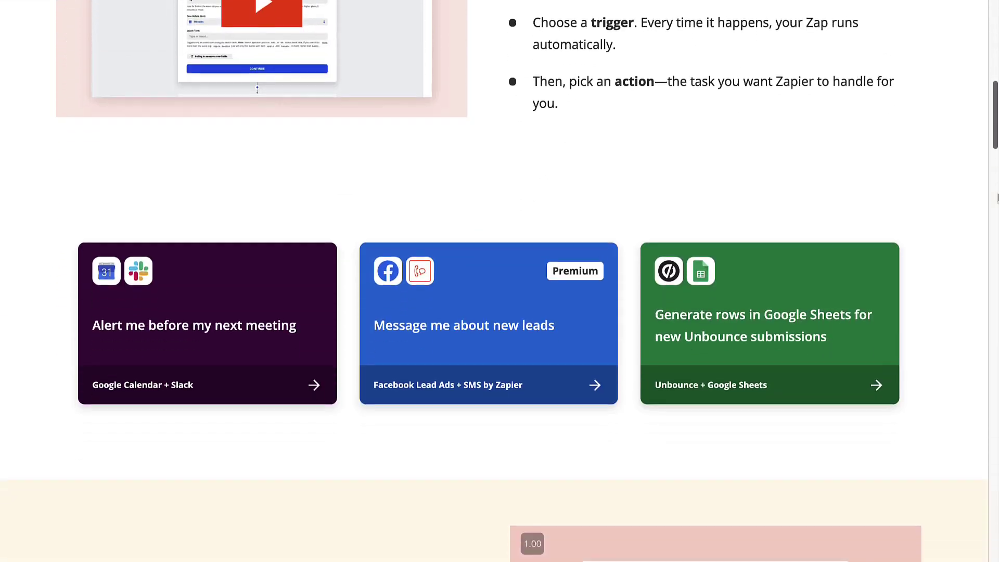
pyautogui.scroll(-7, 997, 198)
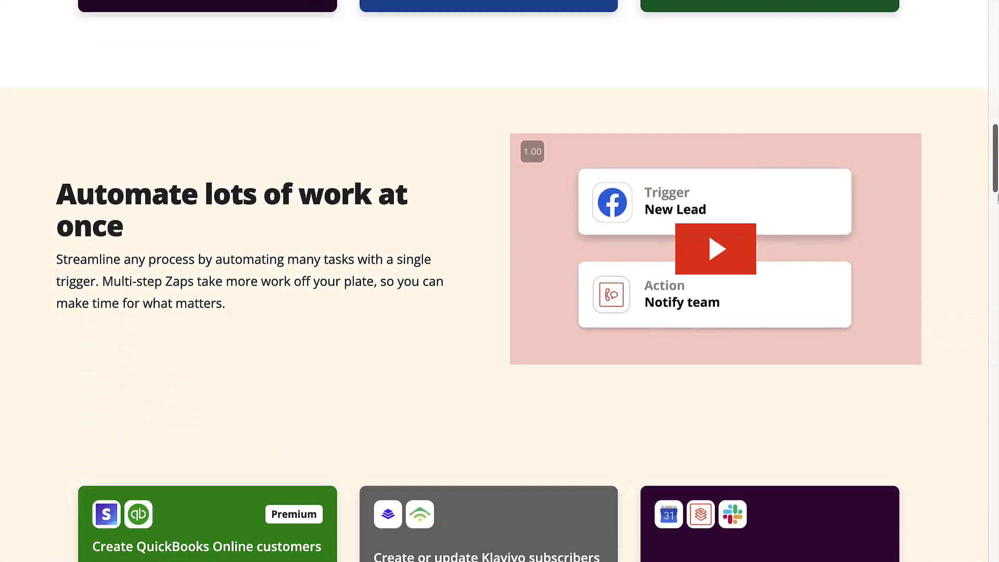
pyautogui.scroll(-6, 997, 197)
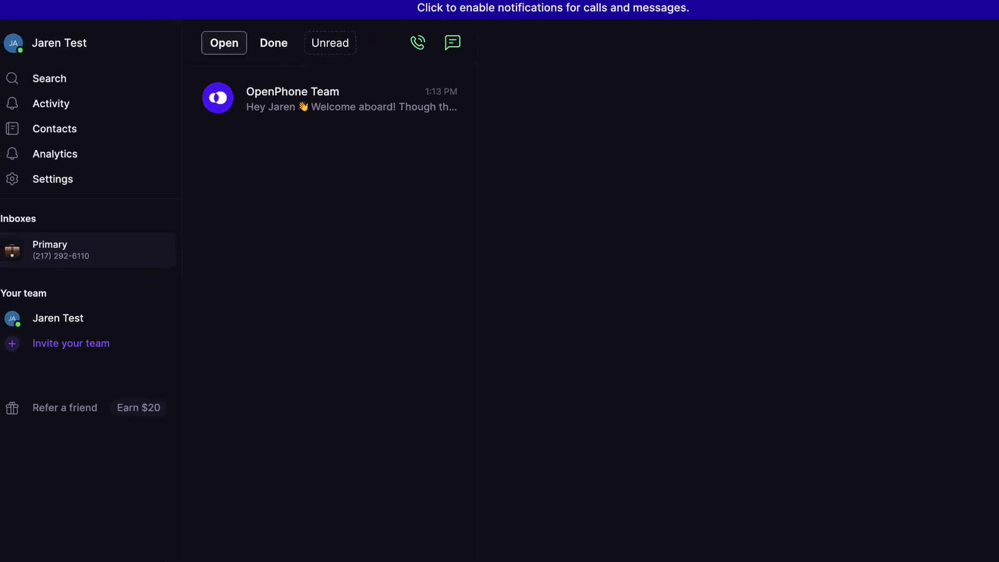
# Open the phone number settings for the Primary inbox
pyautogui.moveTo(106, 327)
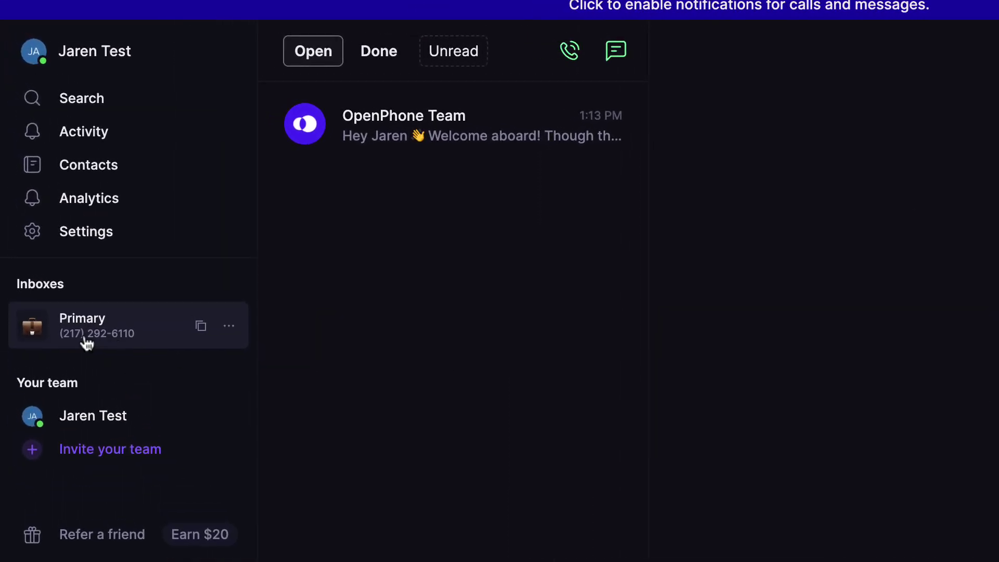
pyautogui.click(234, 332)
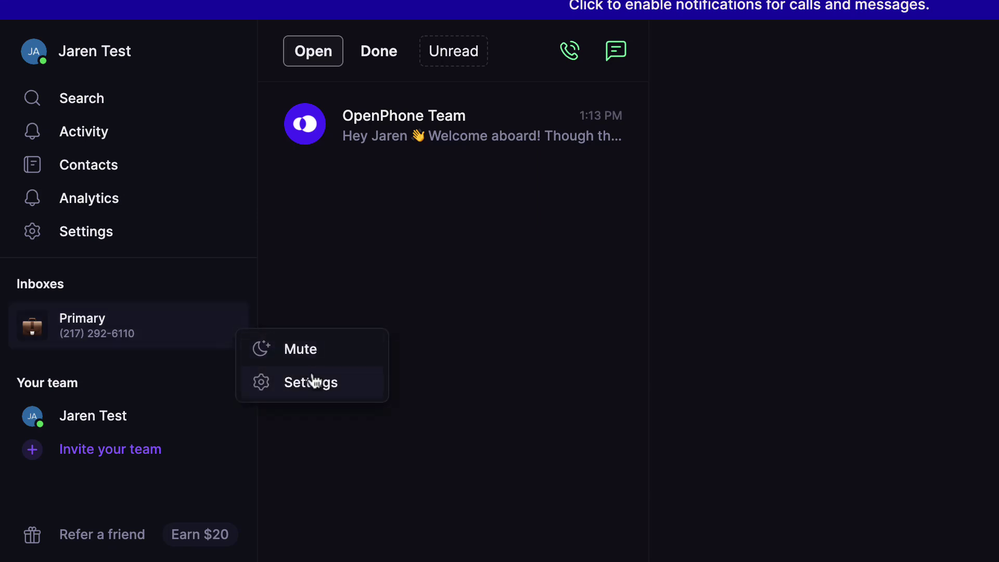
pyautogui.click(324, 394)
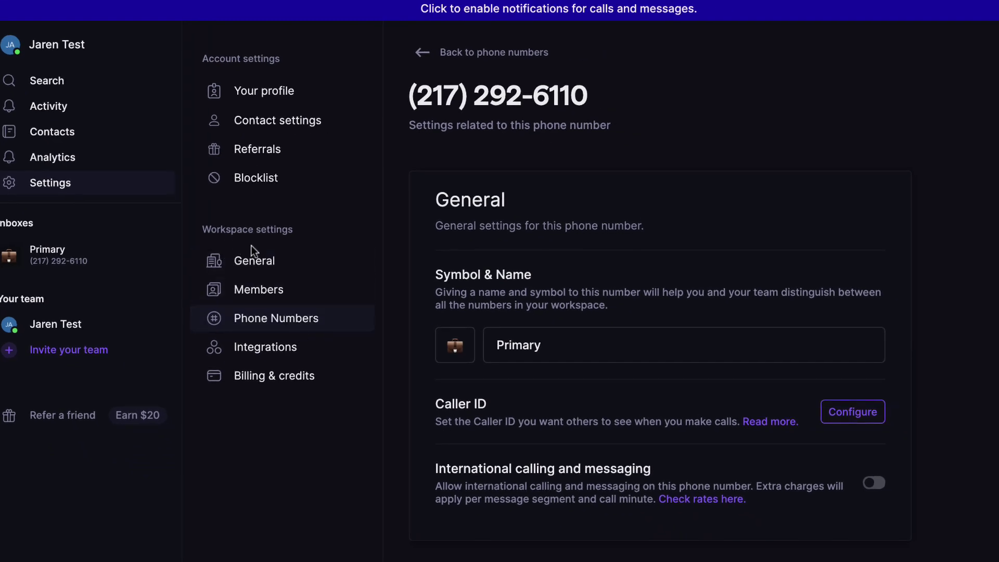
# Replace the number's voicemail greeting with the uploaded file New Land VM 2022.mp3 from Downloads and play a short preview
pyautogui.scroll(-15, 529, 276)
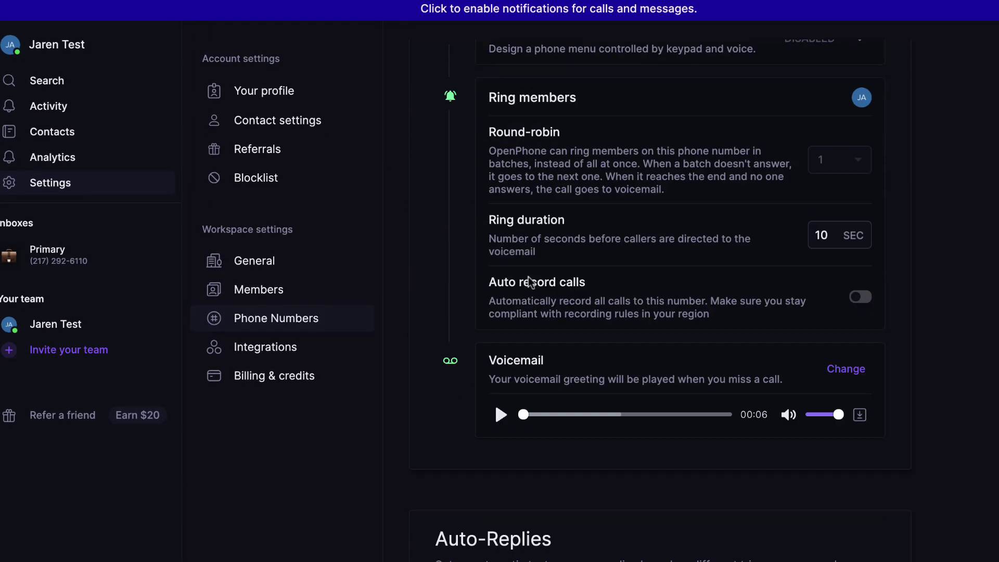
pyautogui.scroll(-3, 530, 281)
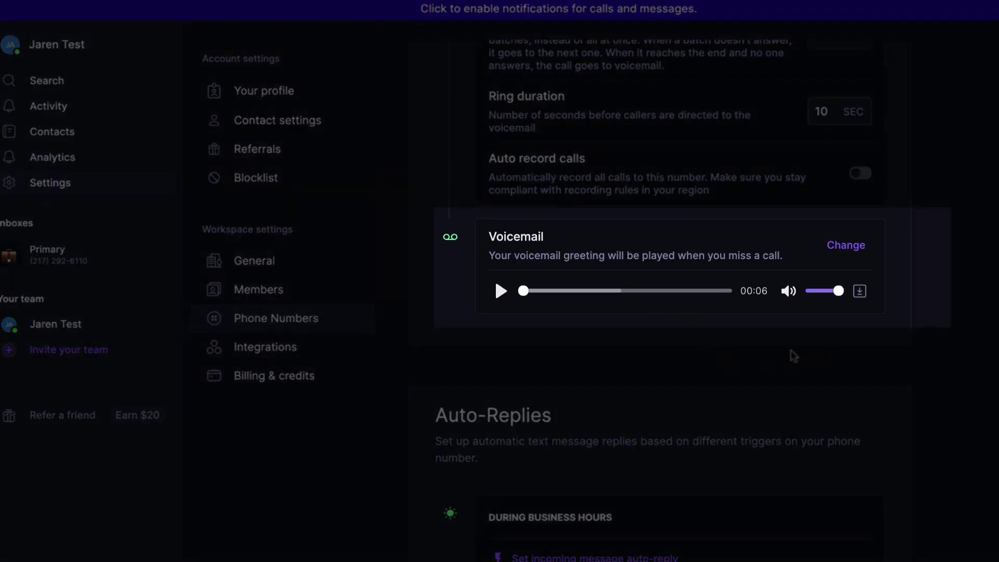
pyautogui.click(845, 257)
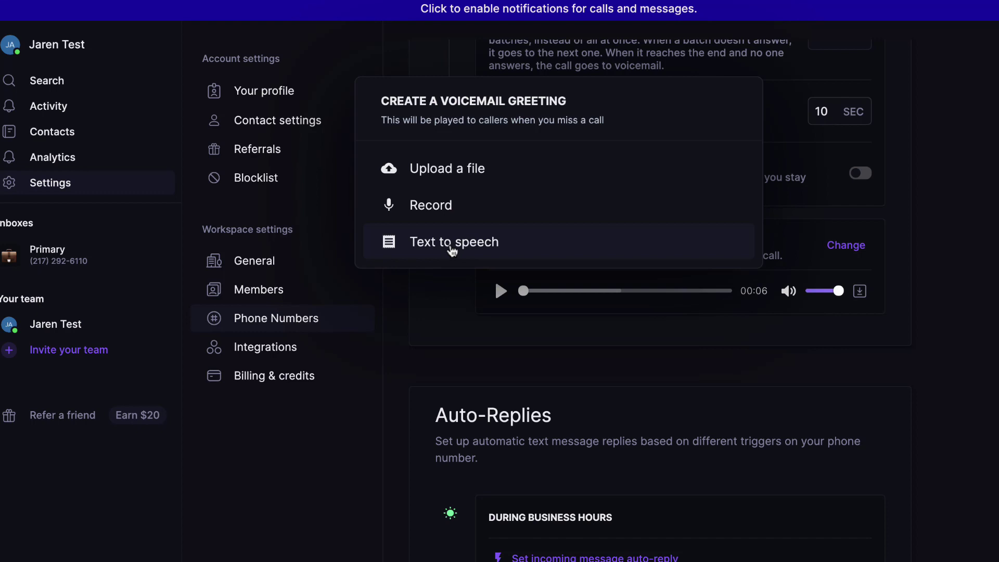
pyautogui.click(485, 170)
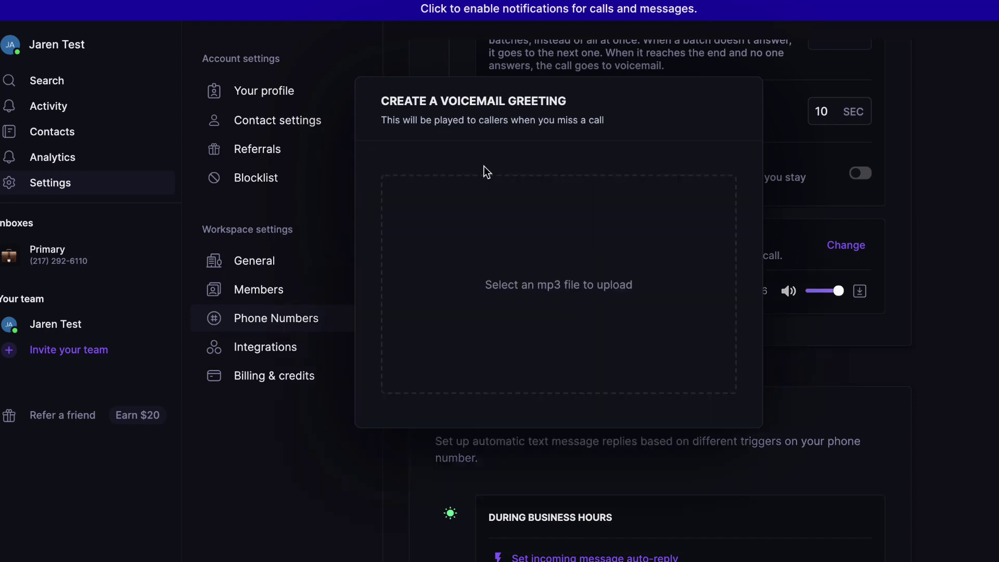
pyautogui.click(470, 269)
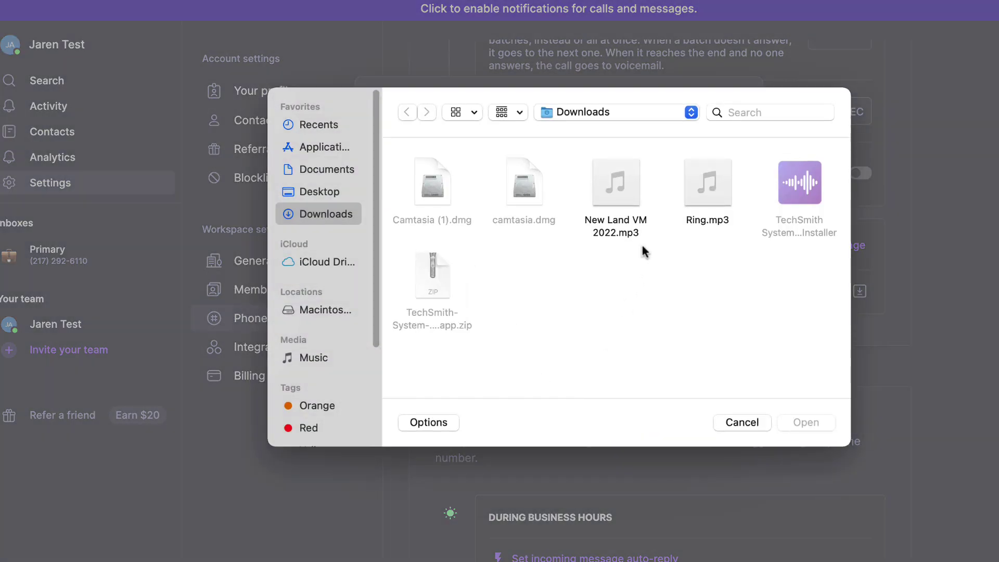
pyautogui.click(610, 235)
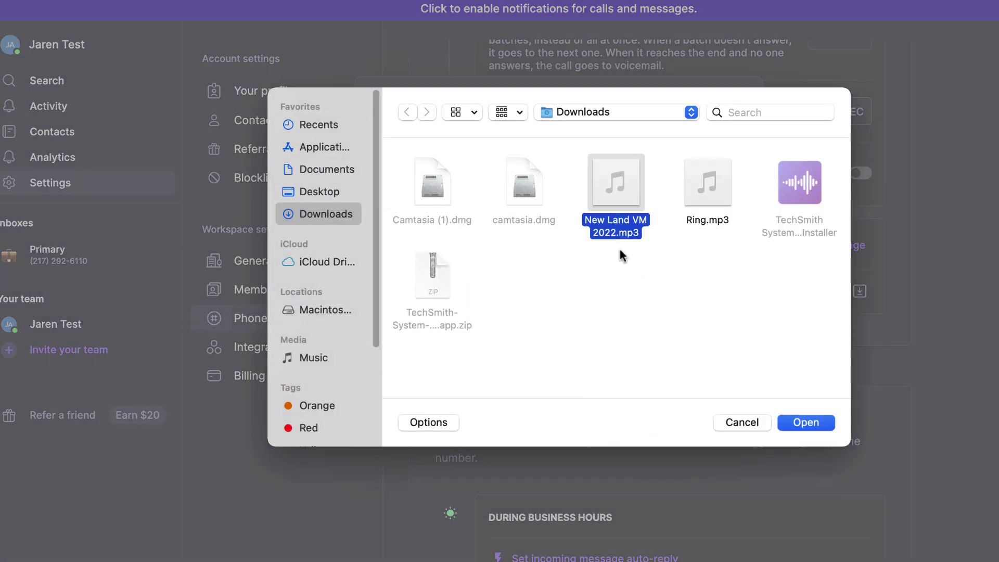
pyautogui.click(811, 425)
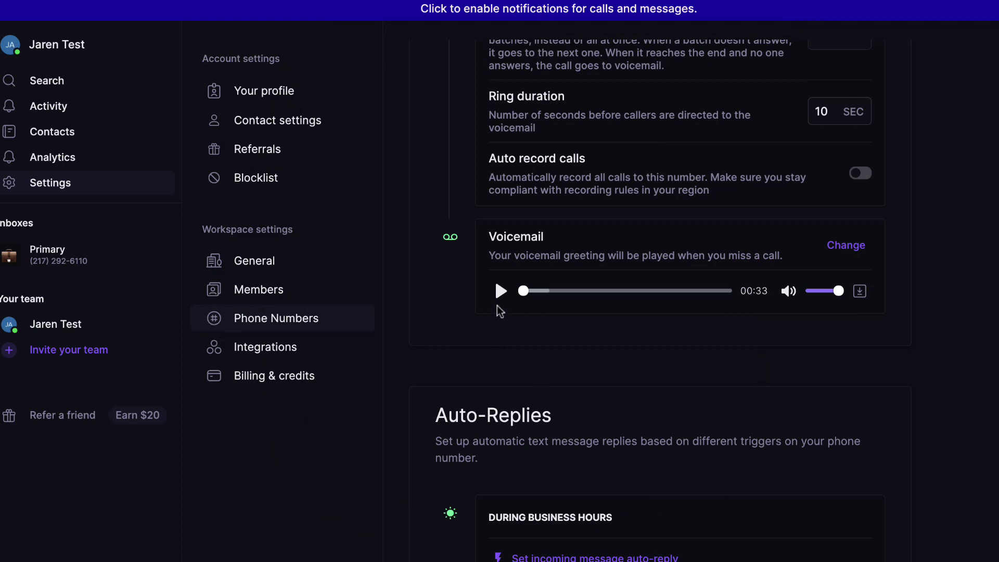
pyautogui.click(500, 291)
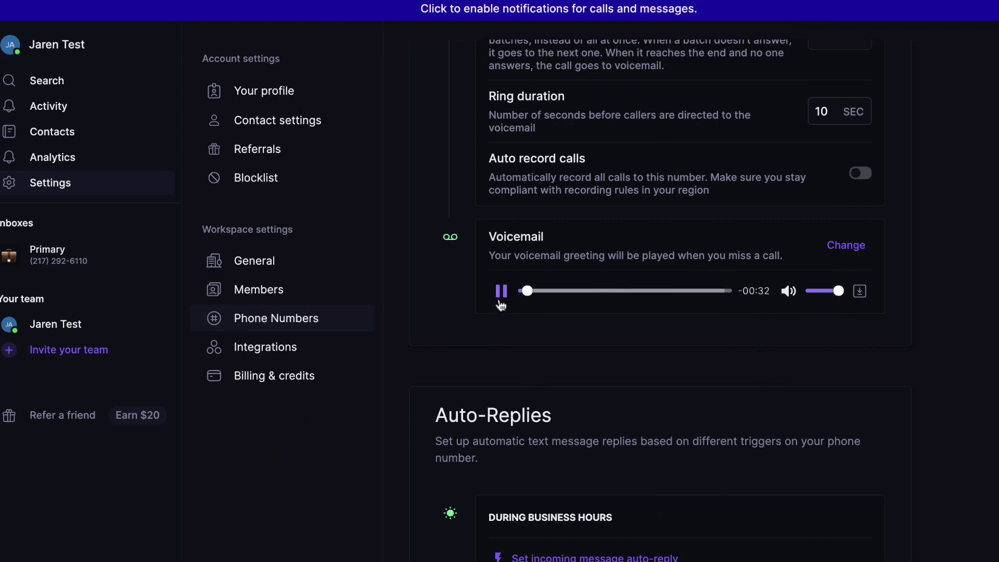
pyautogui.click(500, 301)
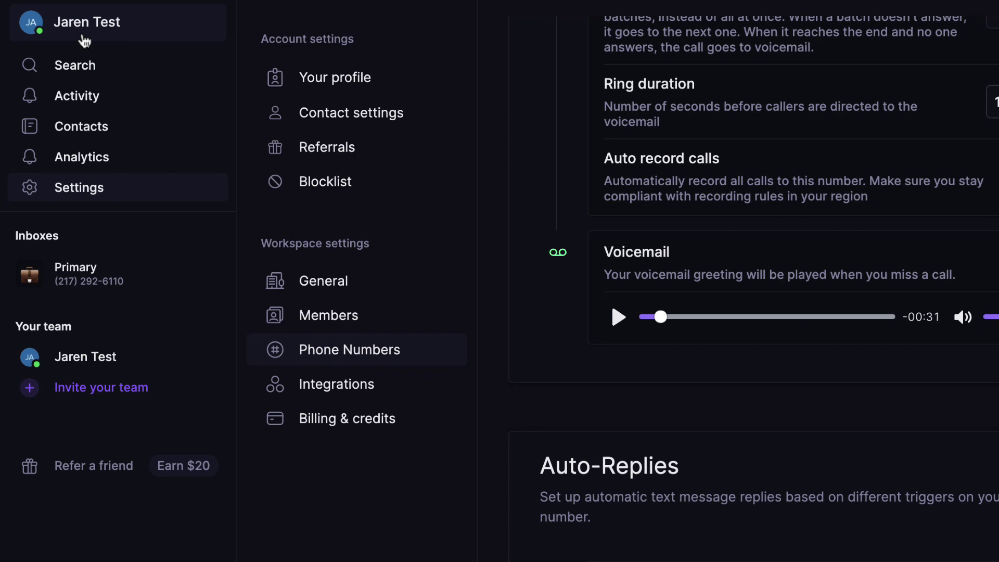
# Turn on Do not disturb for the account until further notice
pyautogui.click(98, 33)
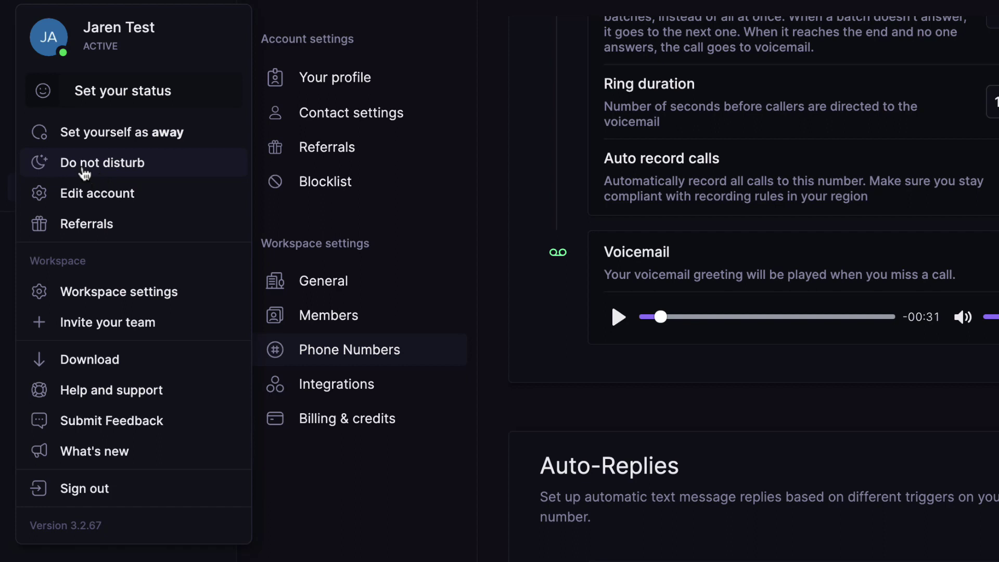
pyautogui.click(86, 165)
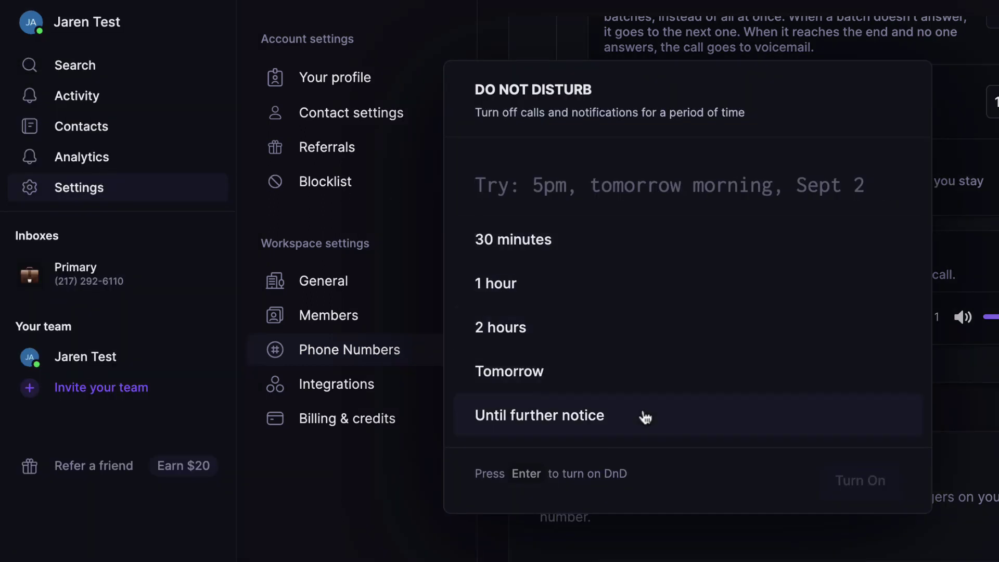
pyautogui.click(560, 423)
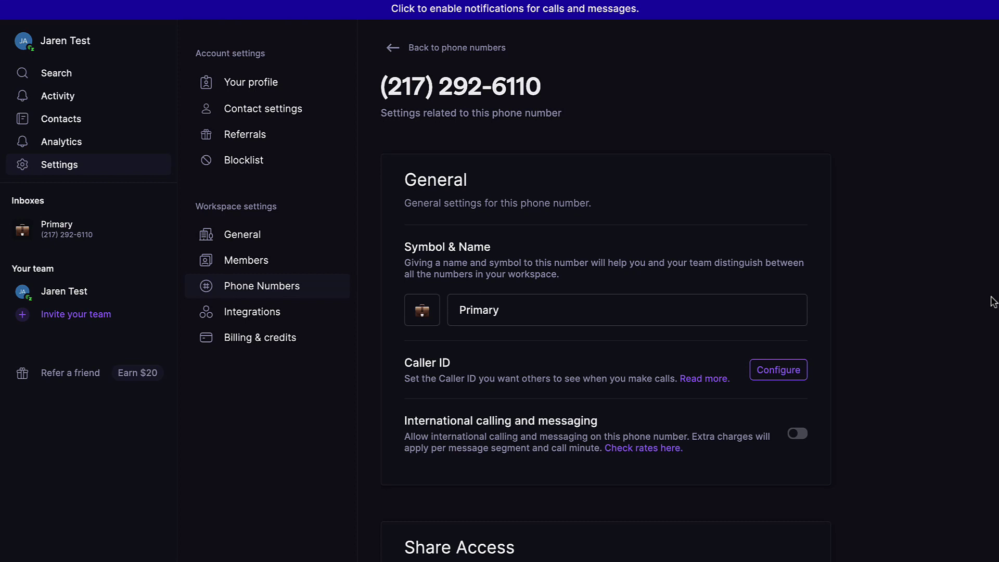
pyautogui.click(58, 46)
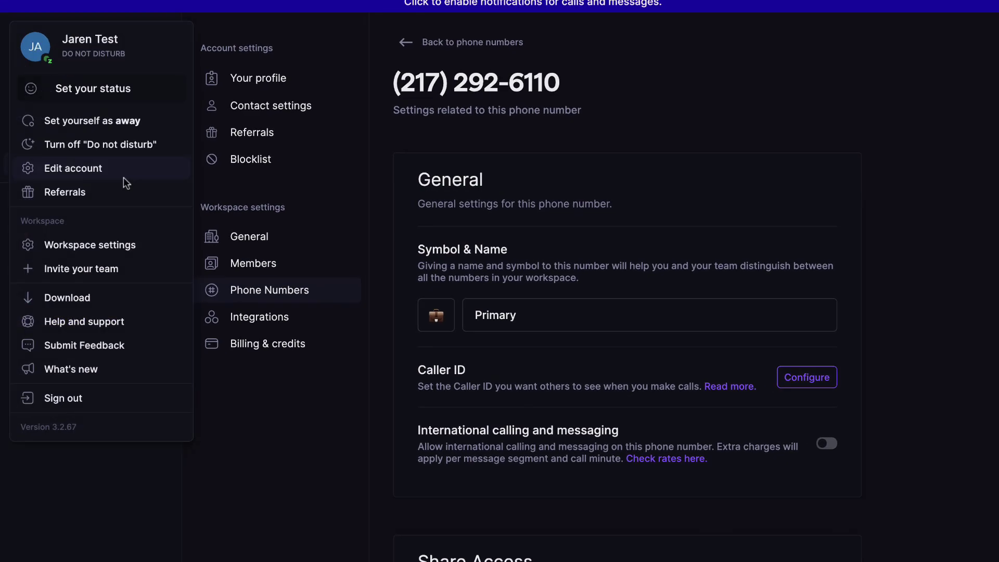
pyautogui.scroll(-2, 652, 169)
pyautogui.scroll(3, 803, 209)
pyautogui.moveTo(170, 259)
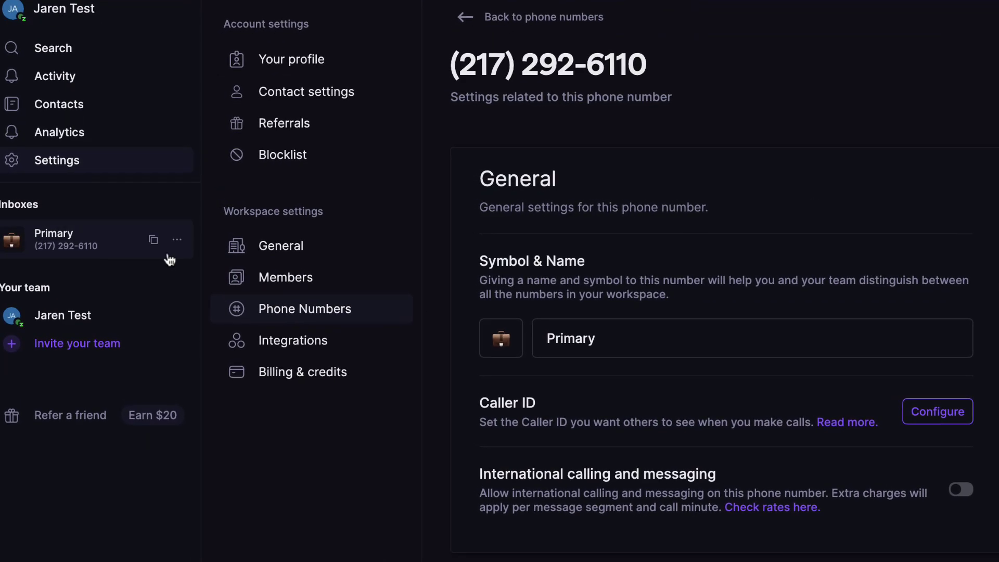
pyautogui.click(177, 239)
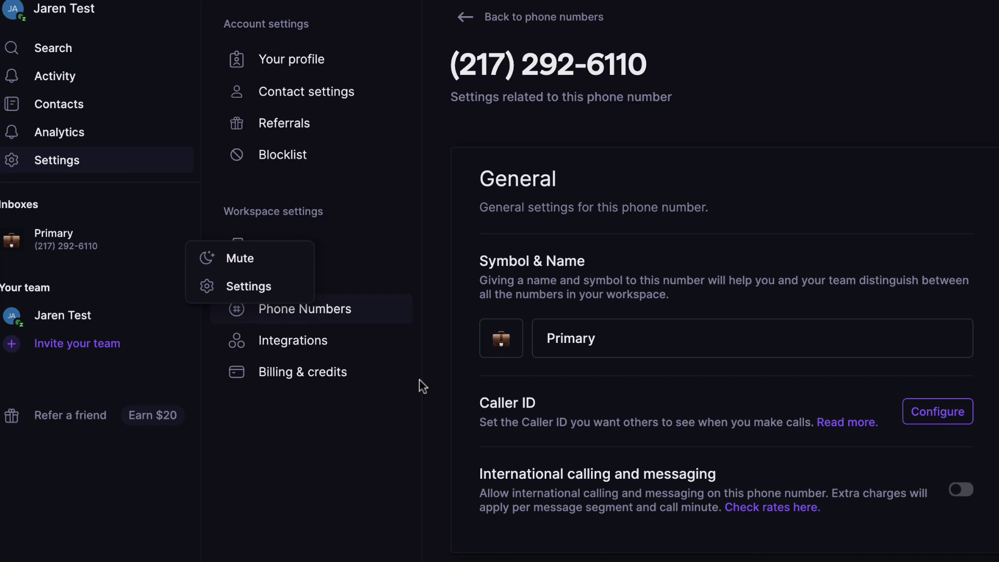
pyautogui.click(359, 362)
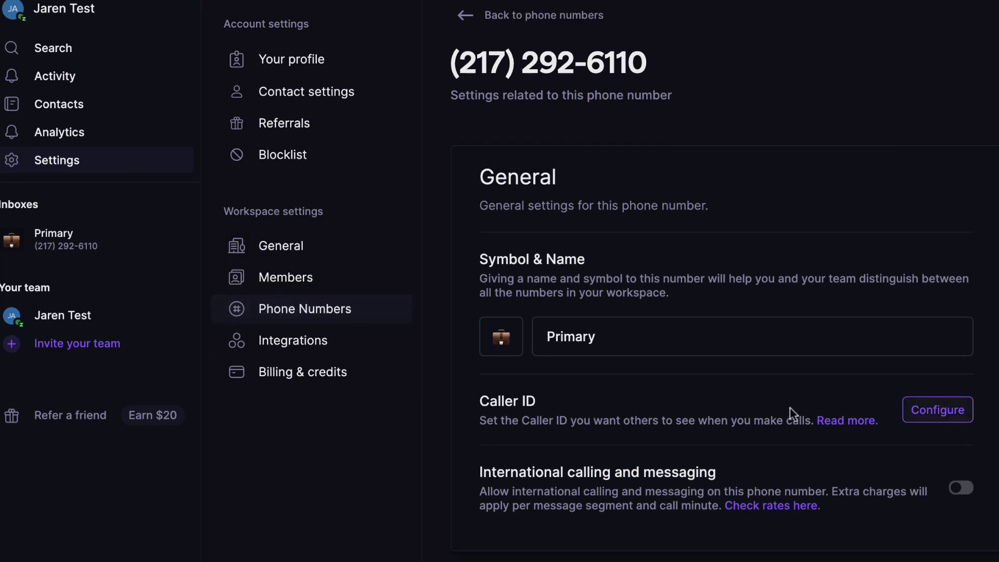
# Expand the number's Phone Menu settings and upload Ring.mp3 from Downloads as the greeting message
pyautogui.scroll(-6, 792, 414)
pyautogui.scroll(-10, 789, 408)
pyautogui.scroll(3, 619, 299)
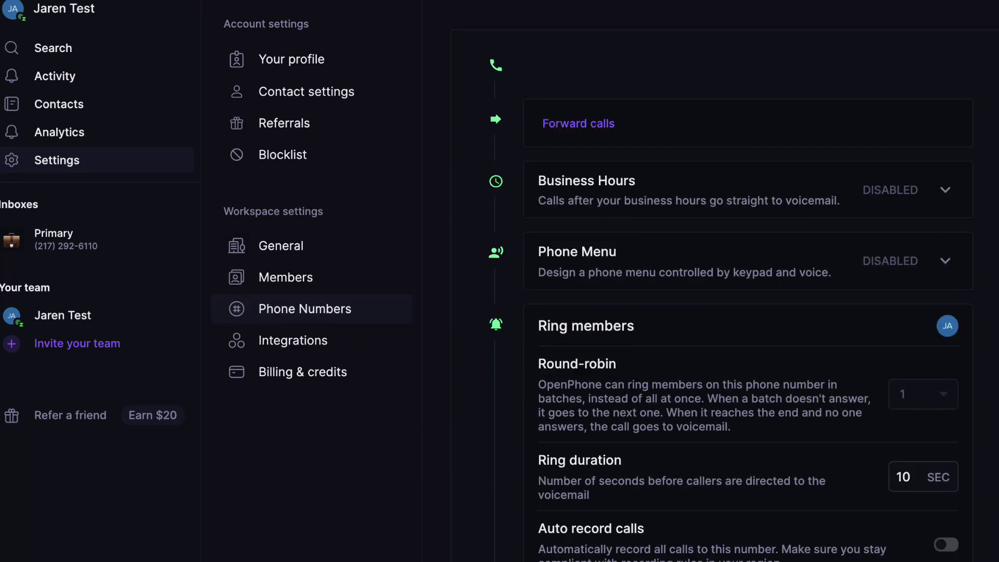
pyautogui.click(898, 276)
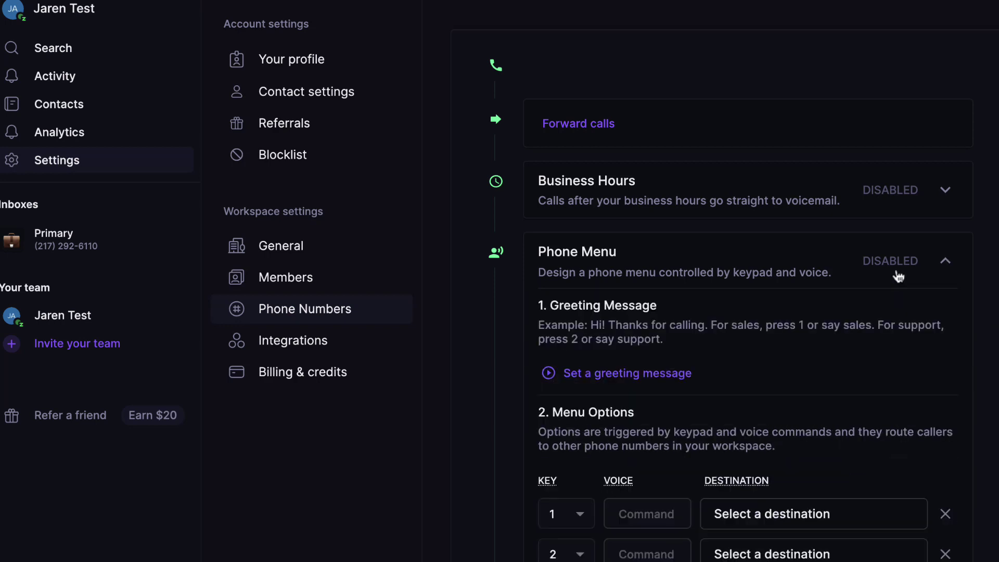
pyautogui.scroll(-2, 857, 353)
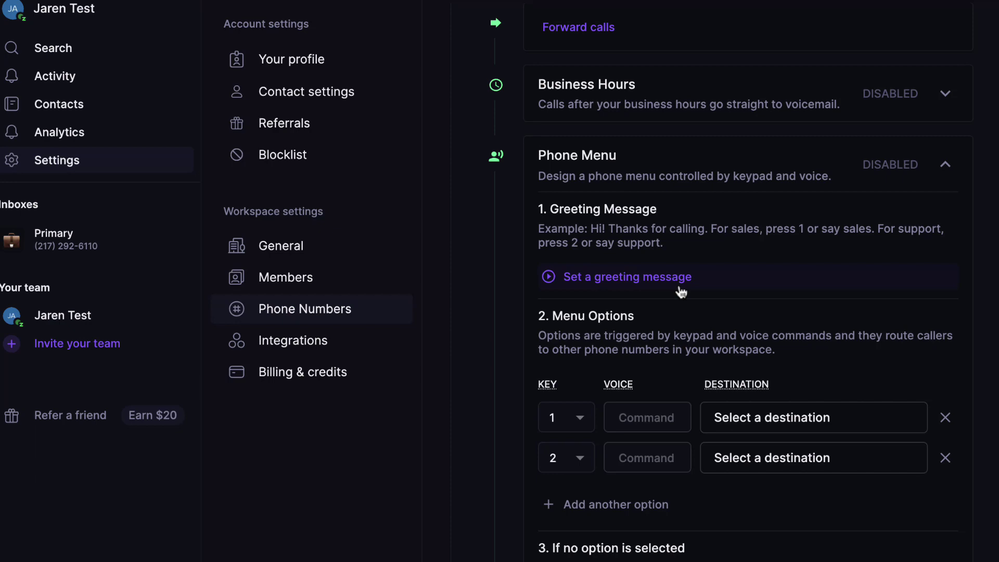
pyautogui.click(680, 287)
pyautogui.click(539, 155)
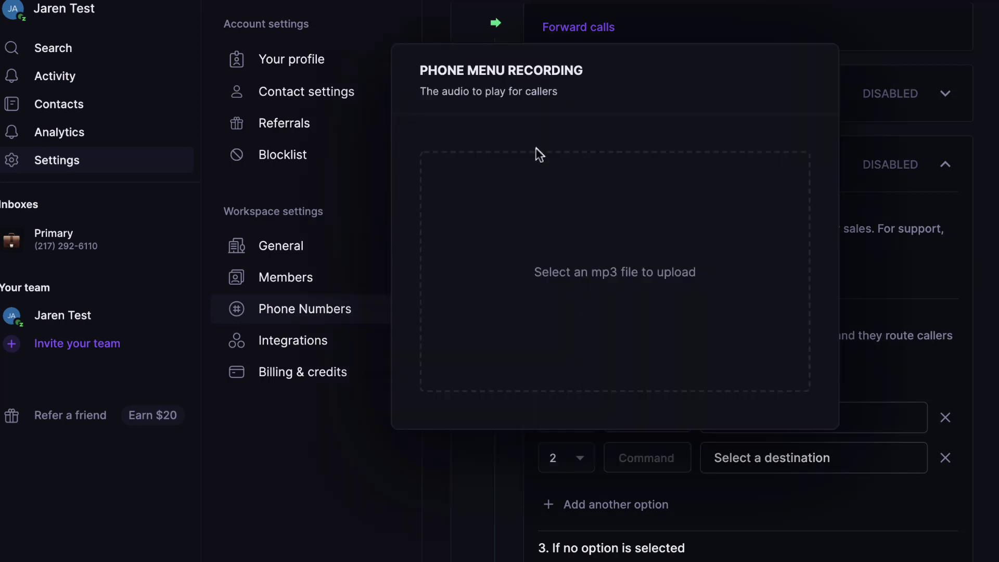
pyautogui.click(642, 292)
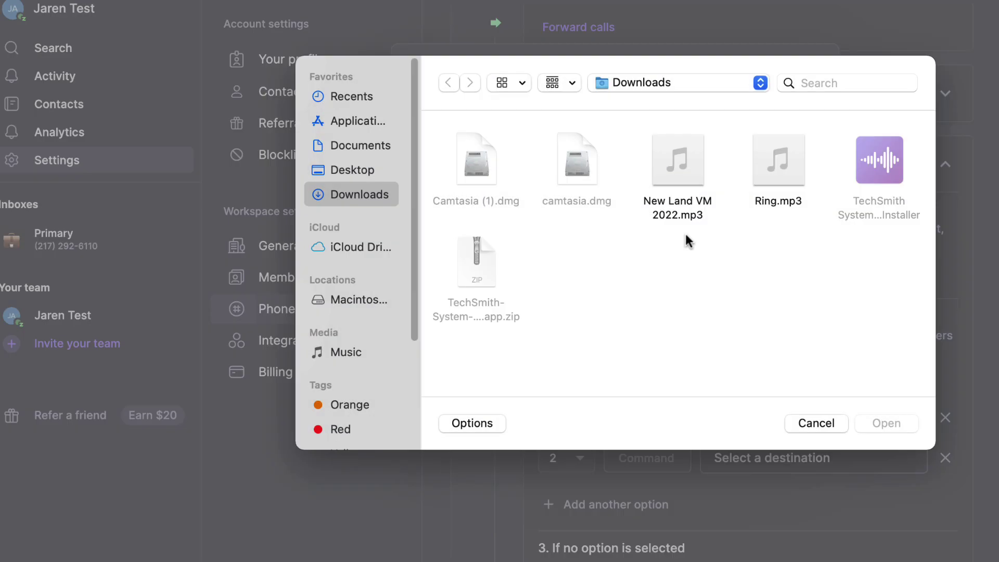
pyautogui.click(763, 202)
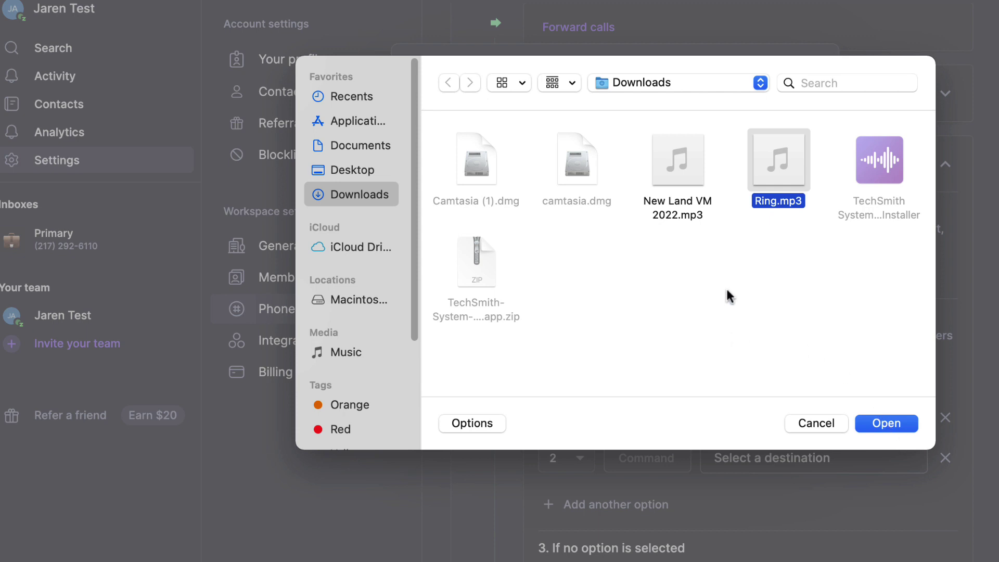
pyautogui.click(894, 423)
# Remove the phone menu's key 2 option and set the key 1 destination to Send to voicemail
pyautogui.scroll(-1, 640, 412)
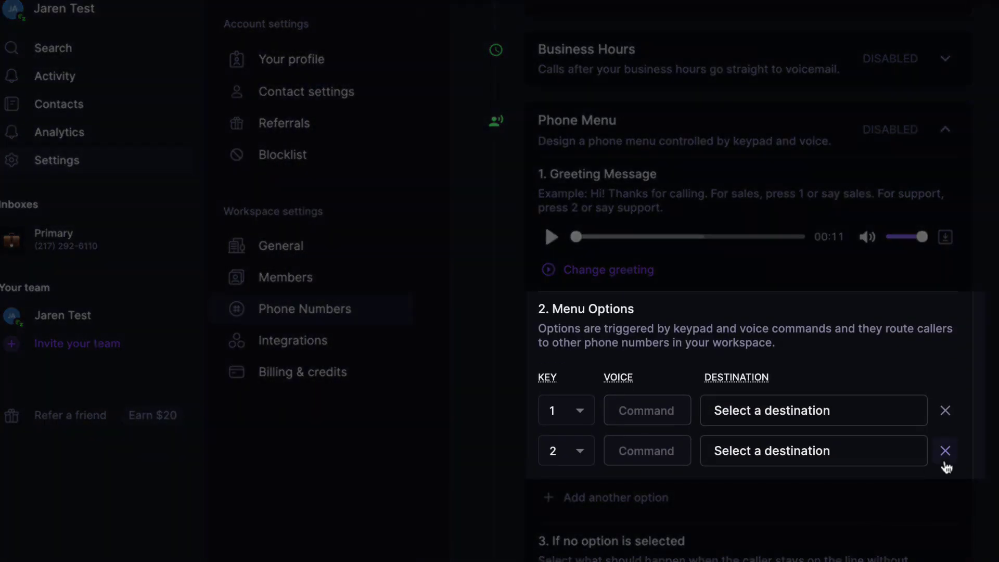
pyautogui.click(946, 452)
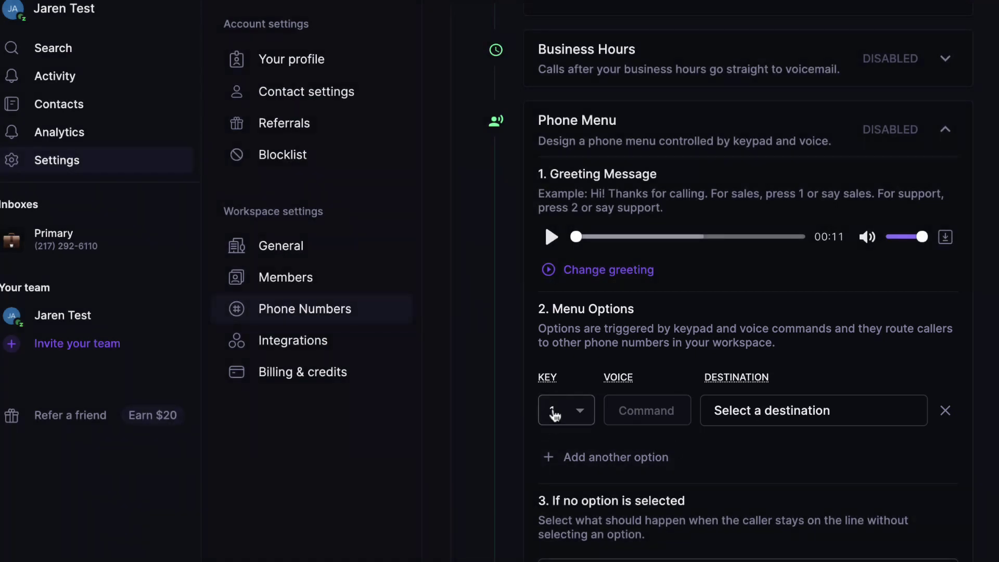
pyautogui.scroll(-1, 848, 436)
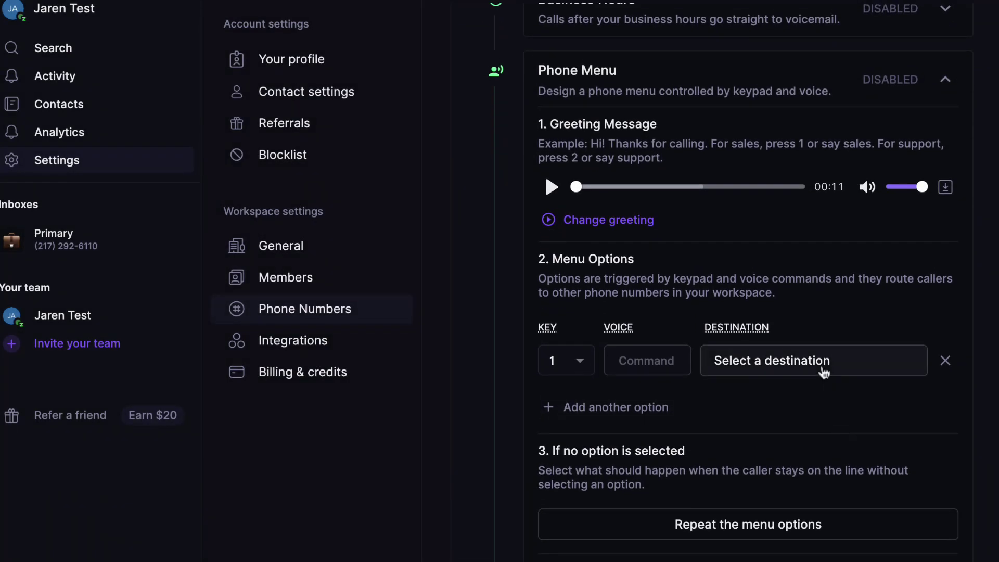
pyautogui.click(822, 370)
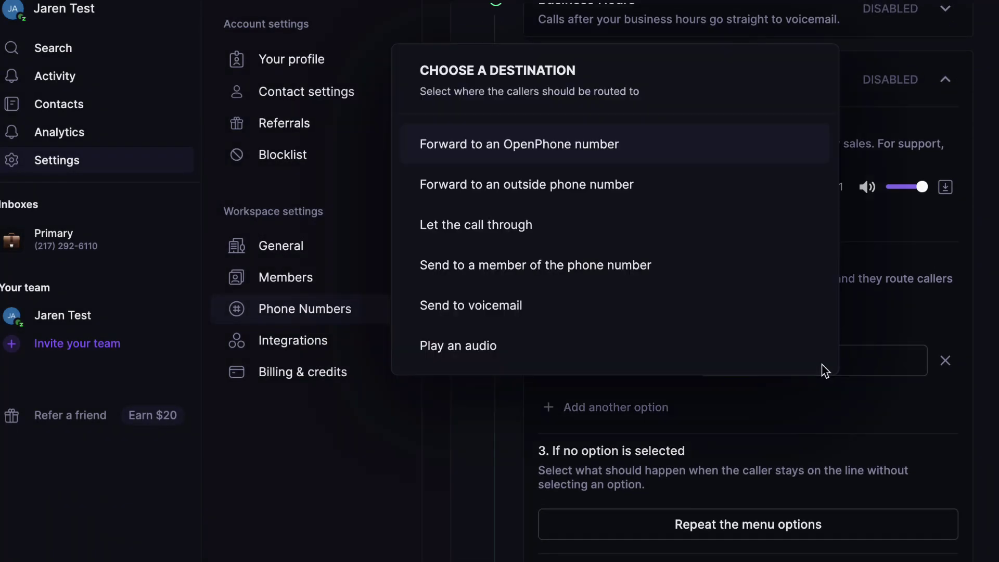
pyautogui.click(469, 308)
# Set the phone menu's action for callers who select no option to Send to voicemail
pyautogui.scroll(-4, 797, 412)
pyautogui.scroll(-1, 797, 412)
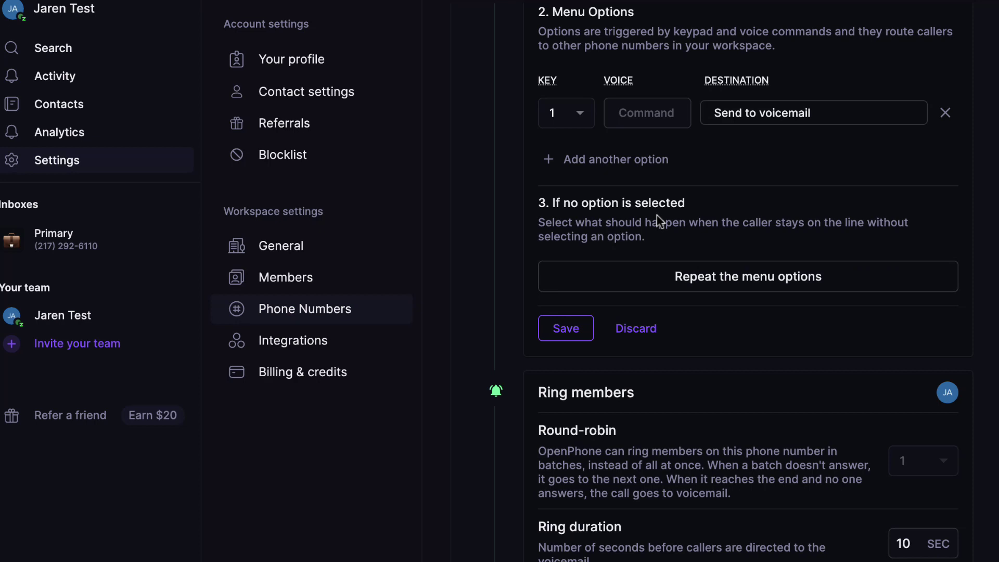
pyautogui.click(691, 284)
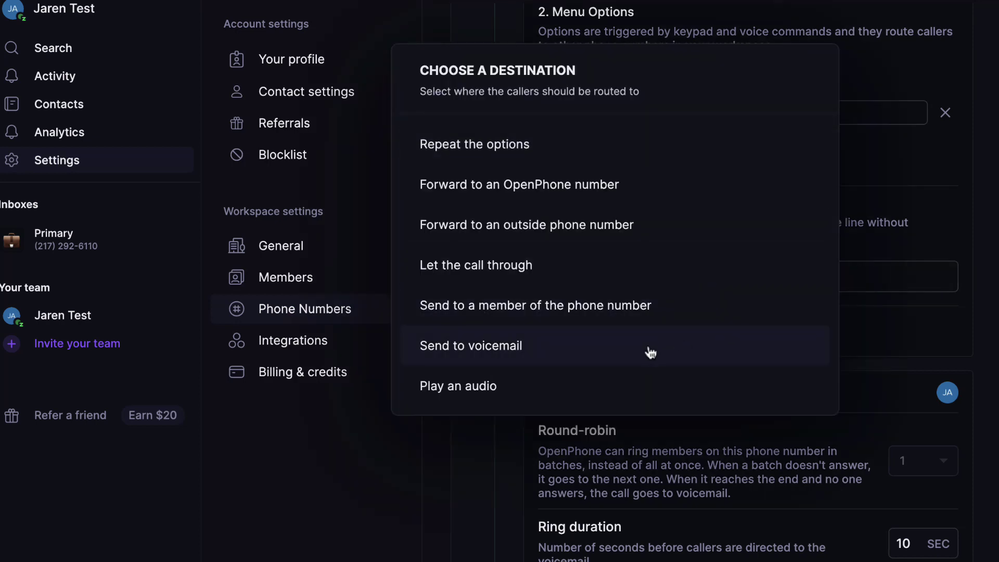
pyautogui.click(621, 350)
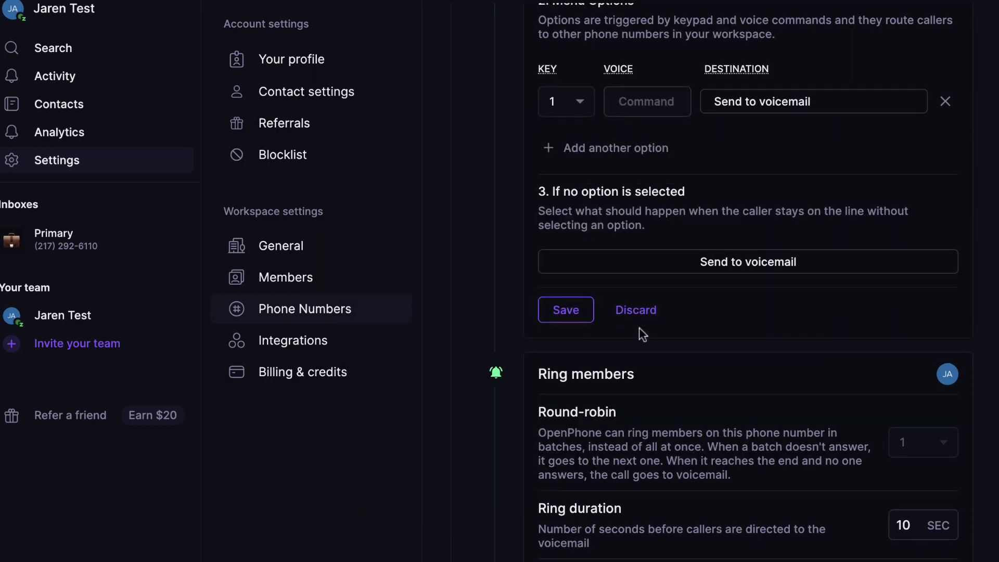
# Save the phone menu's greeting, key 1 option and no-selection action
pyautogui.click(572, 312)
pyautogui.scroll(-4, 544, 520)
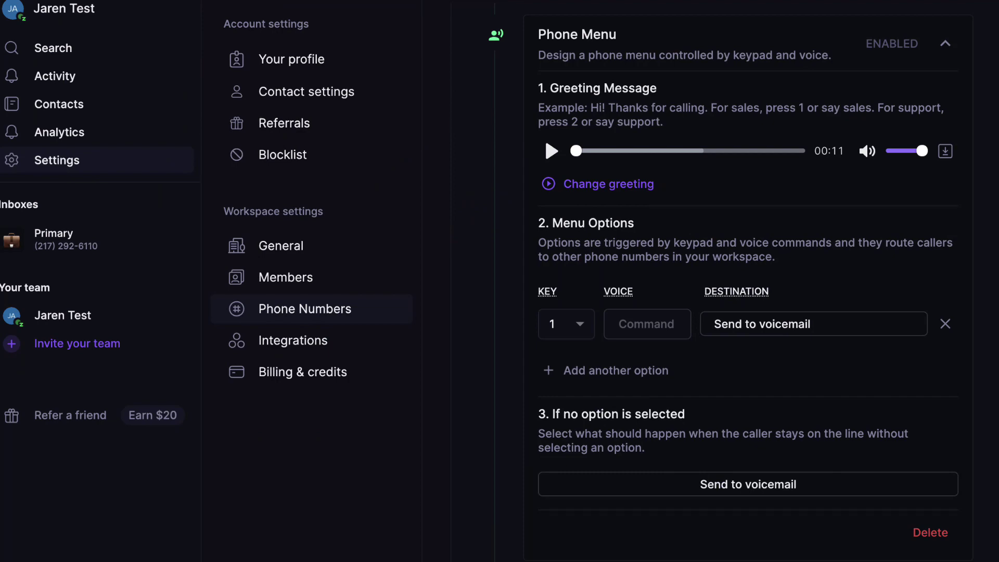
# Review the number's auto-replies for missed calls and voicemails, both during and after business hours
pyautogui.scroll(-20, 724, 281)
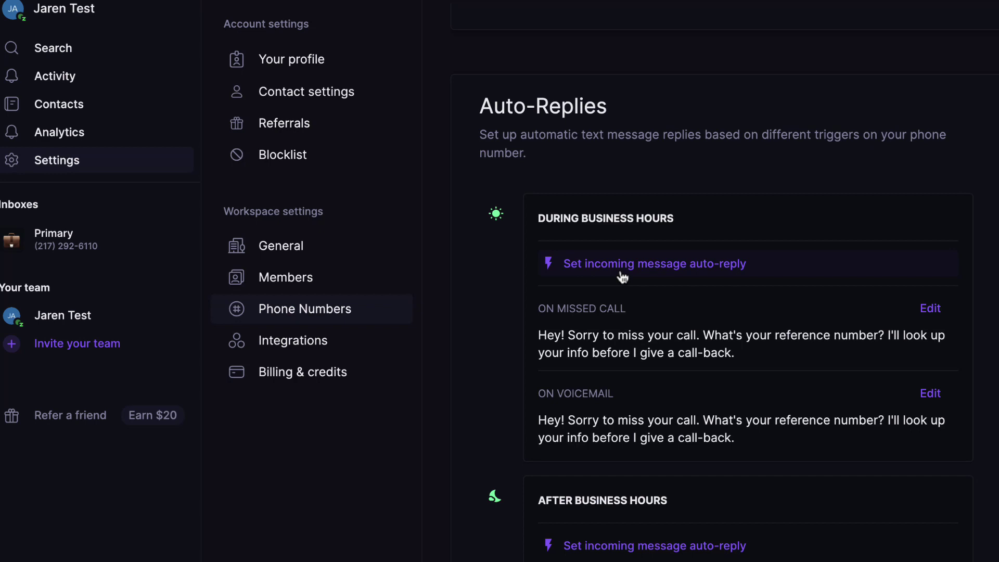
pyautogui.scroll(-1, 676, 364)
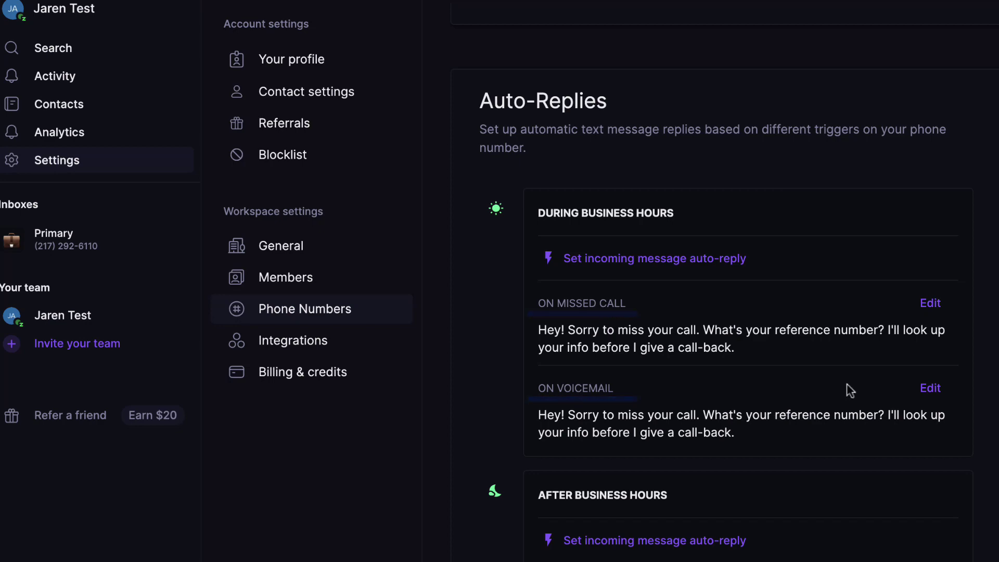
pyautogui.scroll(-3, 850, 390)
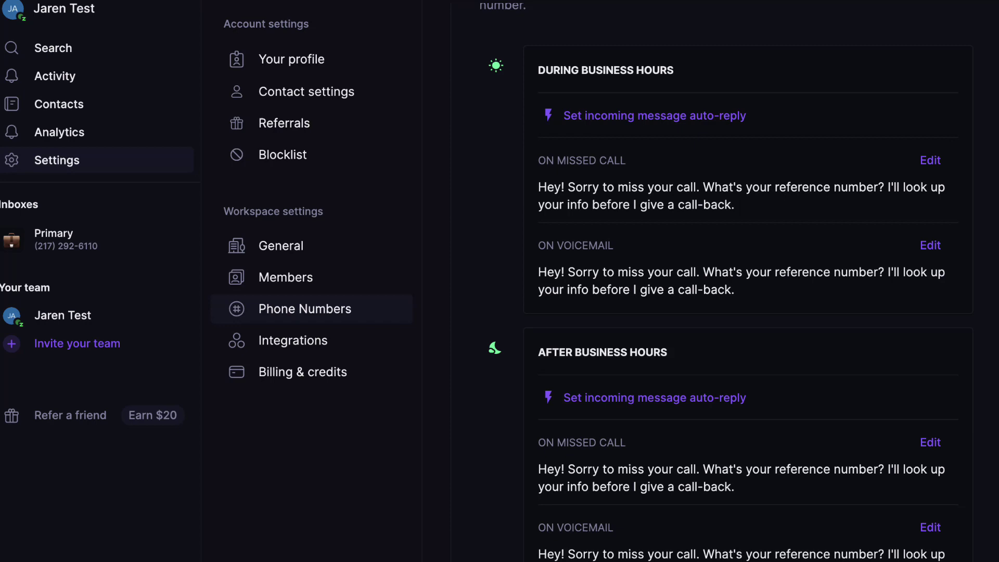
pyautogui.scroll(-3, 723, 281)
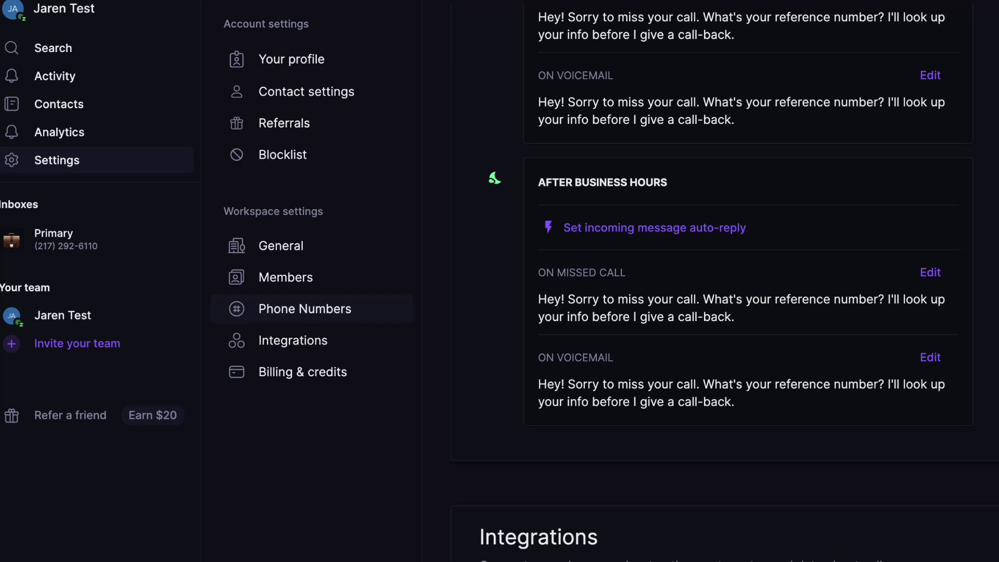
pyautogui.scroll(3, 723, 281)
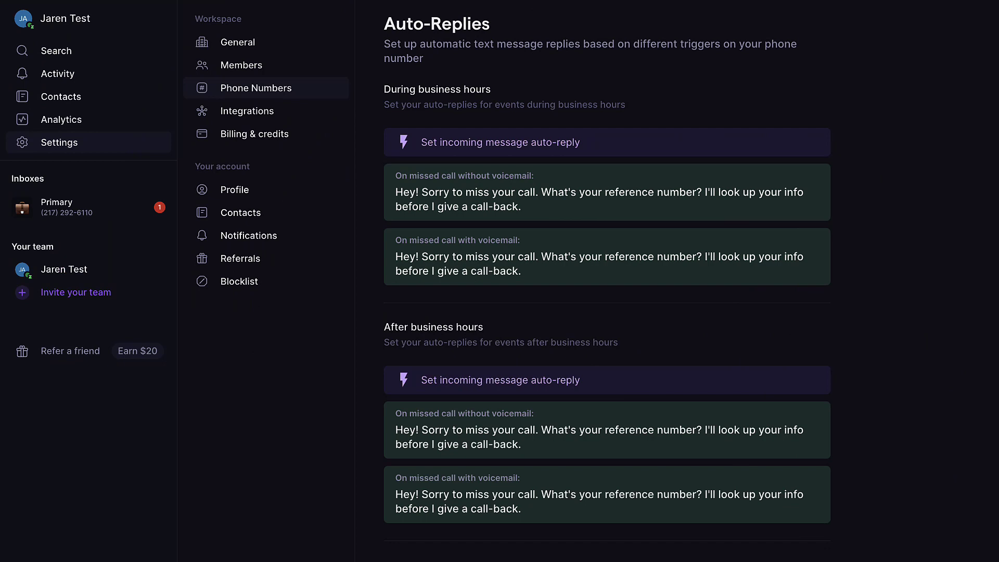
pyautogui.scroll(-6, 607, 281)
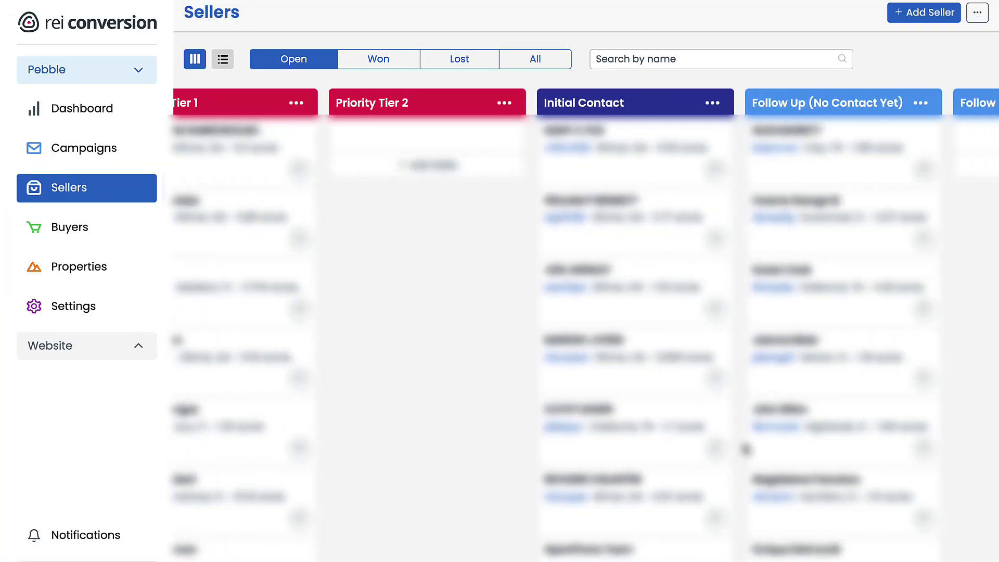
# Switch to REI Conversion and look through the stages of the open Sellers pipeline
pyautogui.hscroll(12, 746, 449)
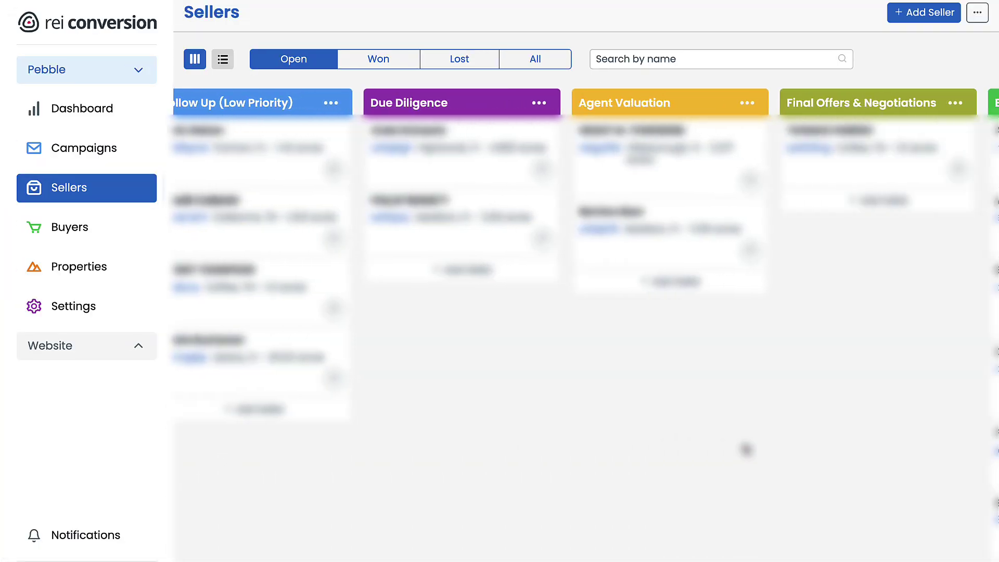